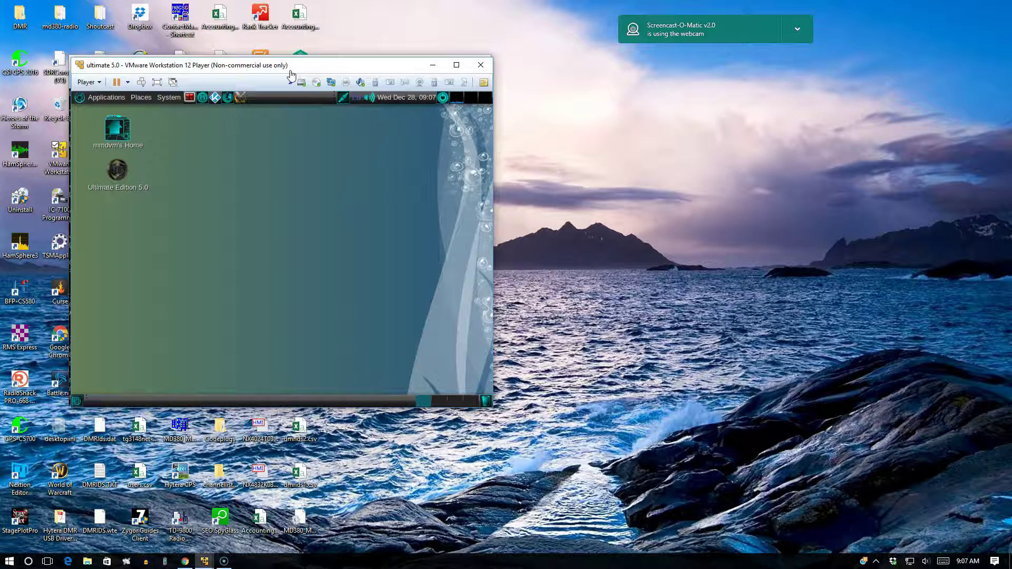
Operate the controls on the VMware Player toolbar.
left_click(296, 71)
left_click(303, 73)
left_click(312, 70)
left_click(333, 70)
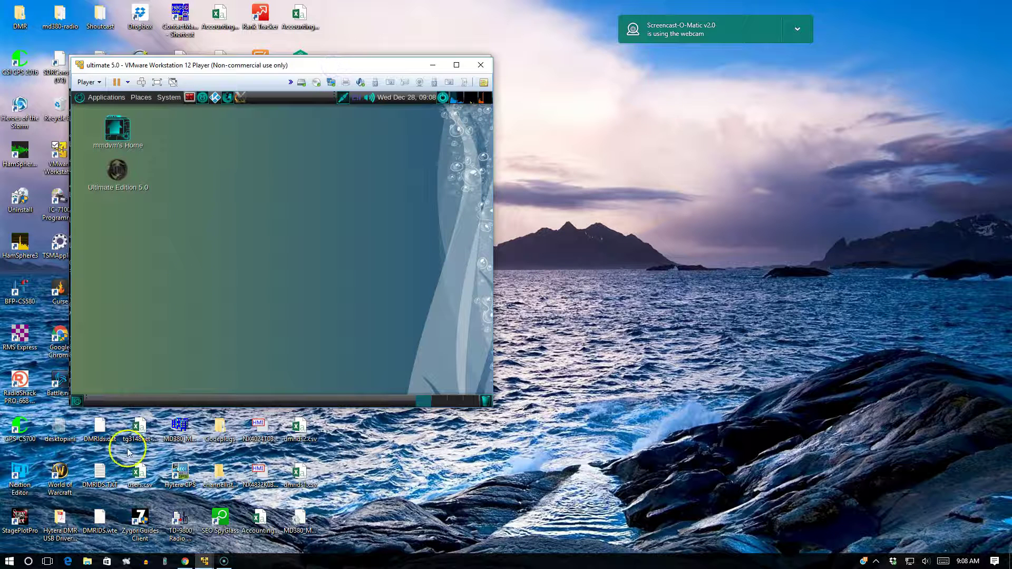
In Device Manager, confirm STM Device in DFU Mode is listed under Universal Serial Bus controllers.
right_click(9, 563)
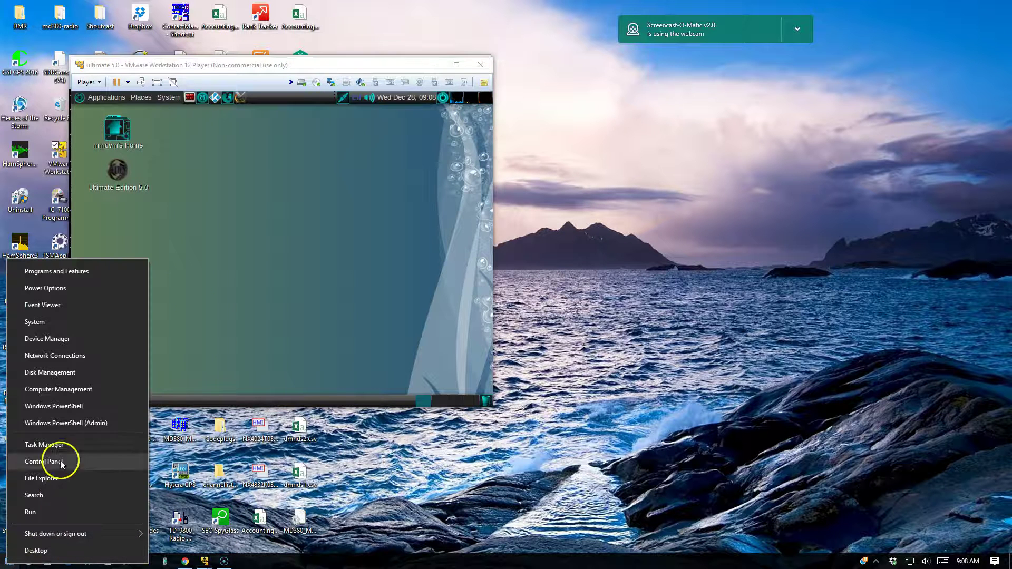
left_click(63, 339)
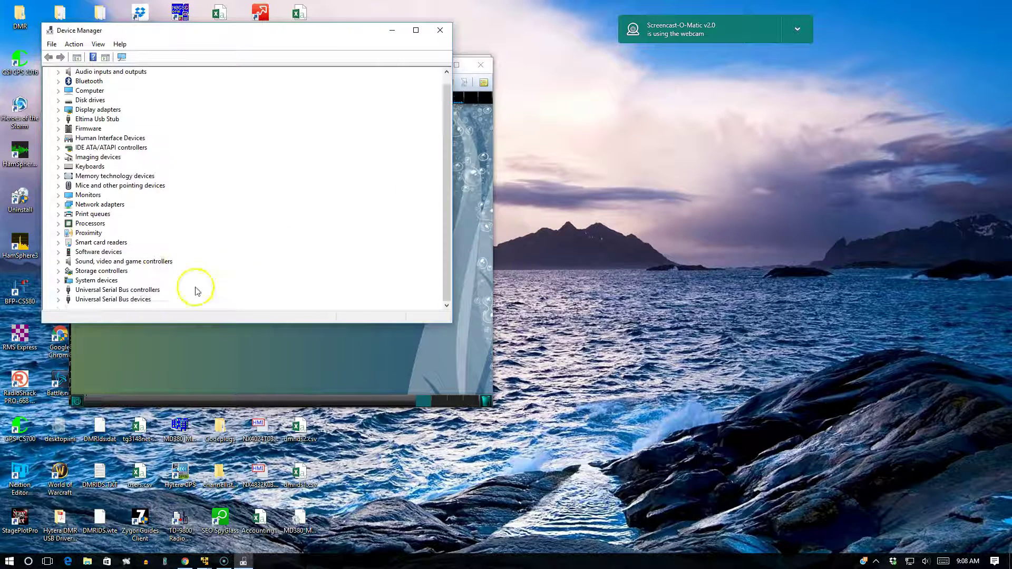
left_click(58, 299)
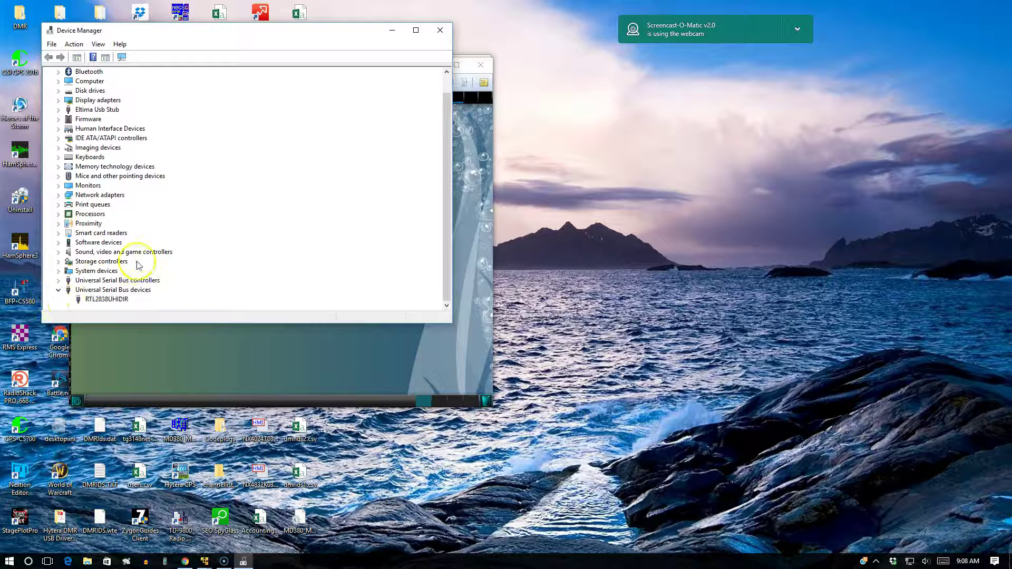
left_click(58, 280)
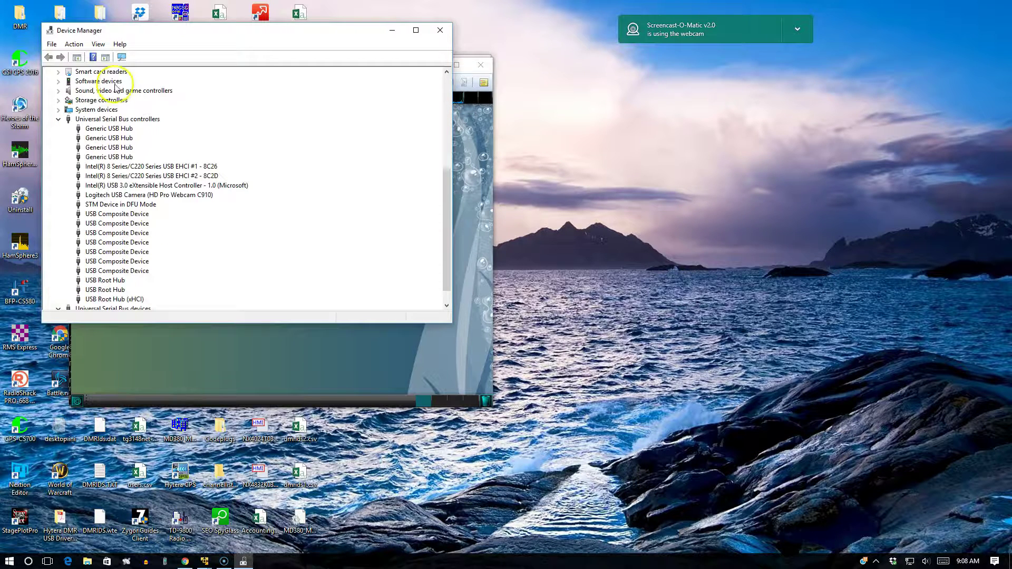
left_click(122, 206)
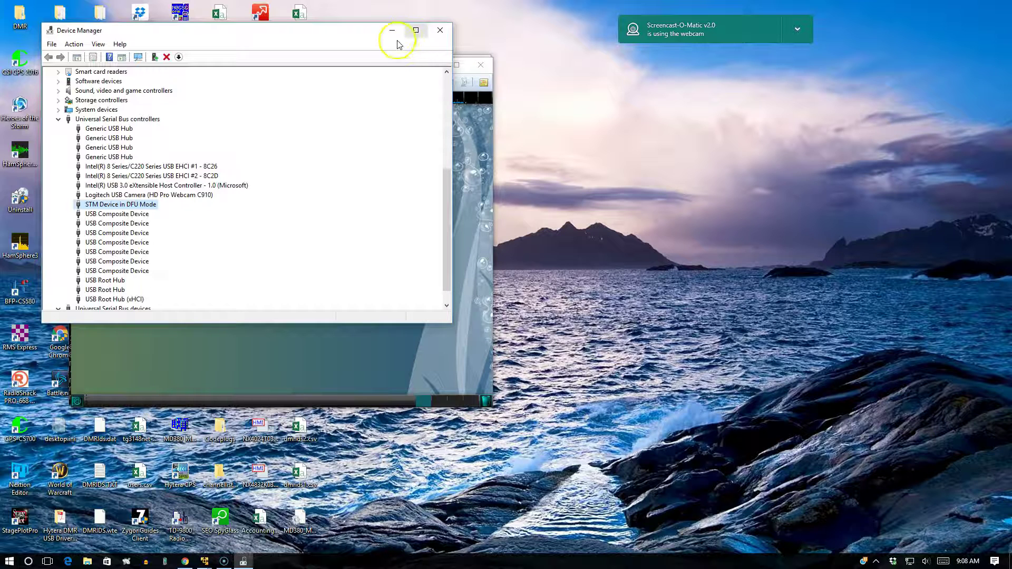
left_click(367, 358)
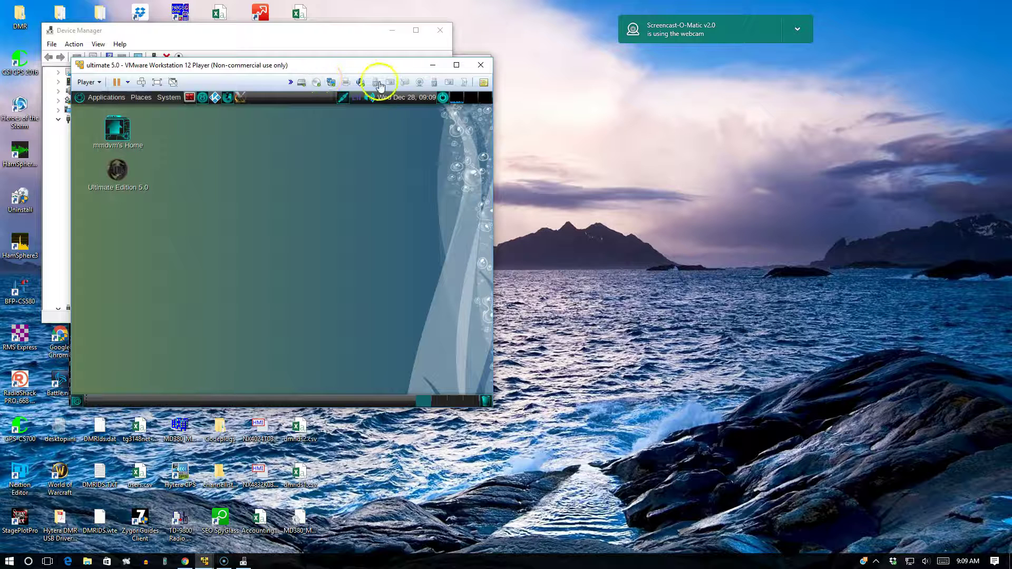
Expand the toolbar row of virtual machine device icons.
left_click(290, 82)
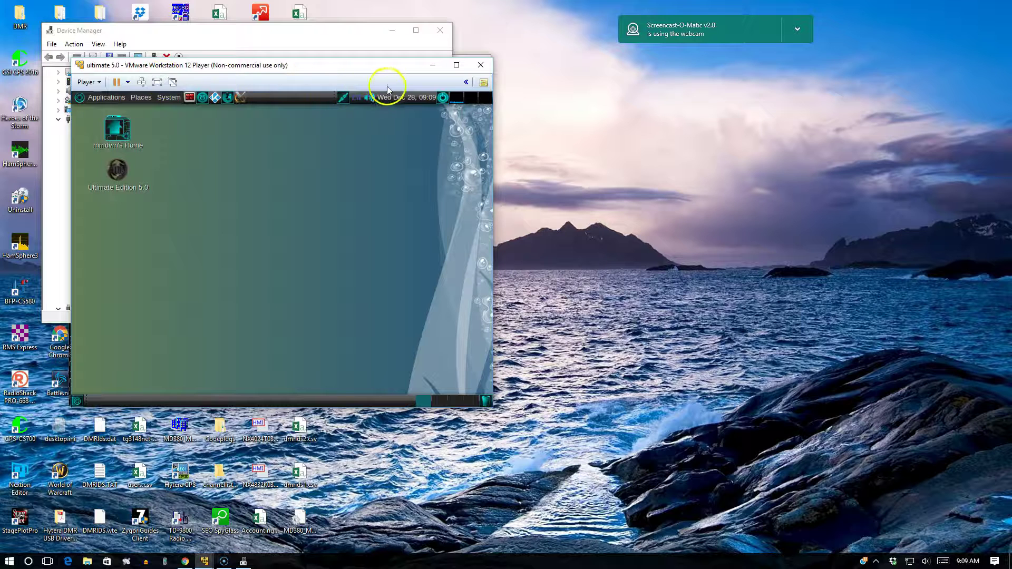
left_click(466, 84)
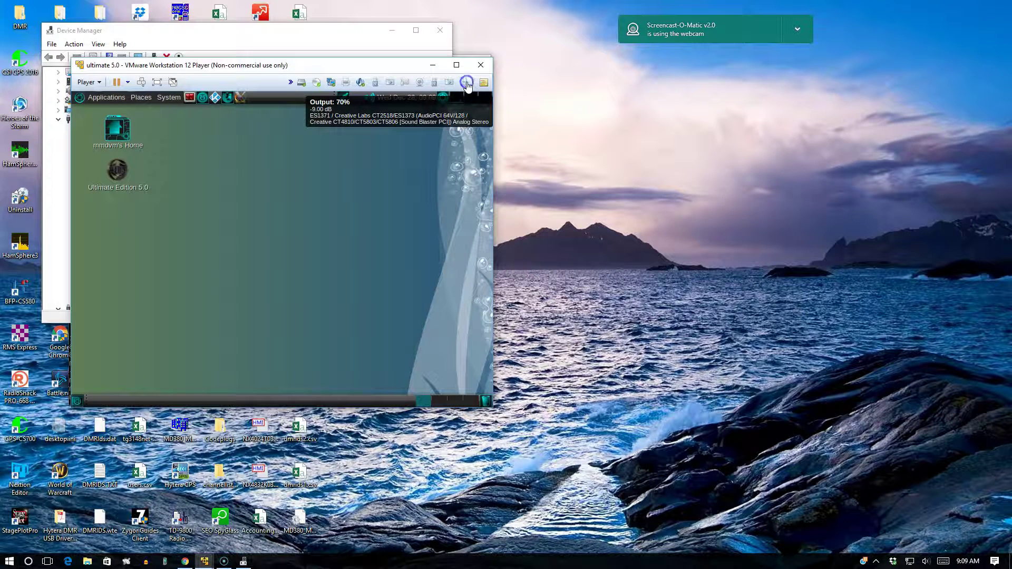
left_click(290, 81)
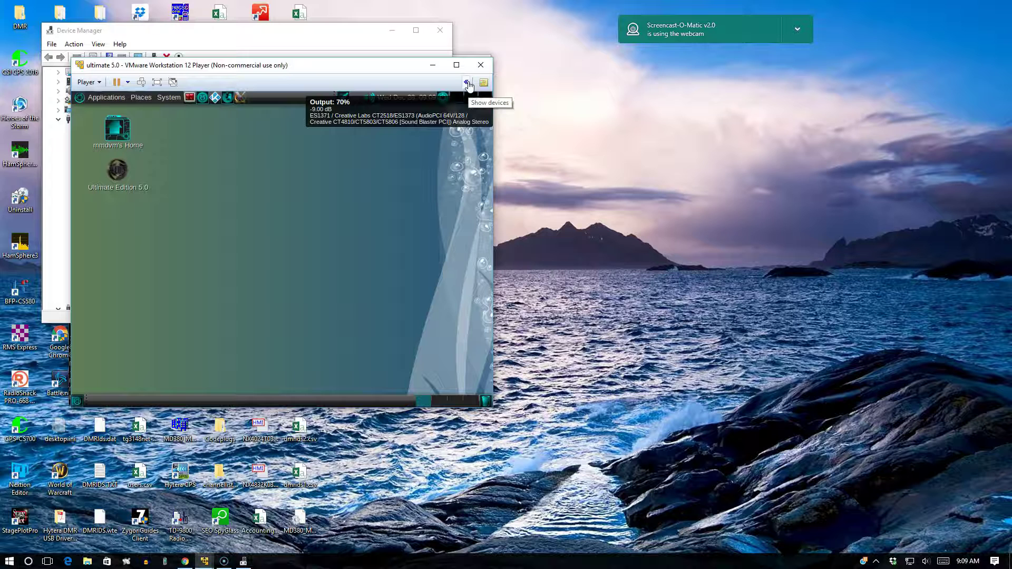
left_click(468, 83)
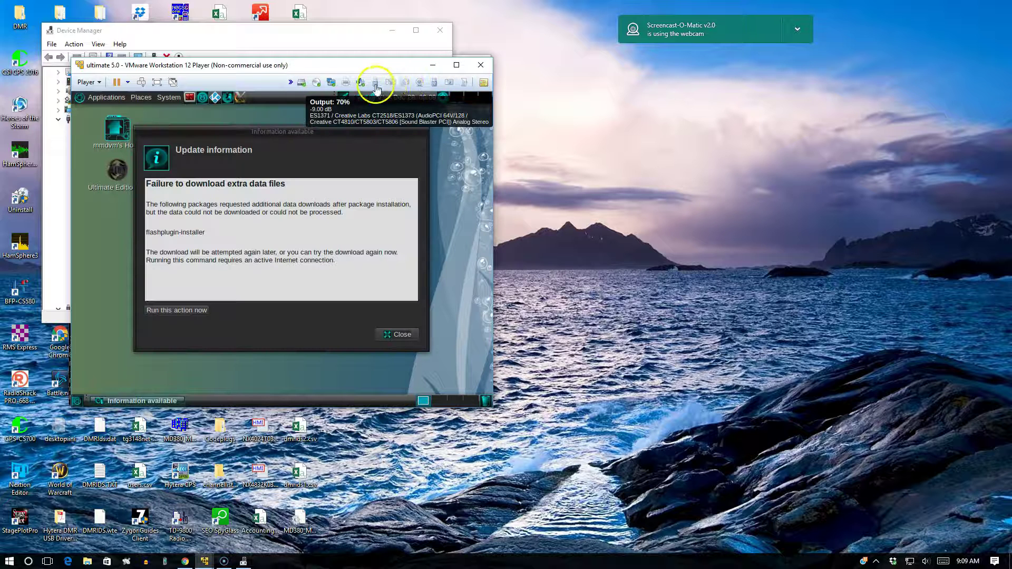
Close the guest's update failure notice and bring up the md380 USB device options.
left_click(406, 338)
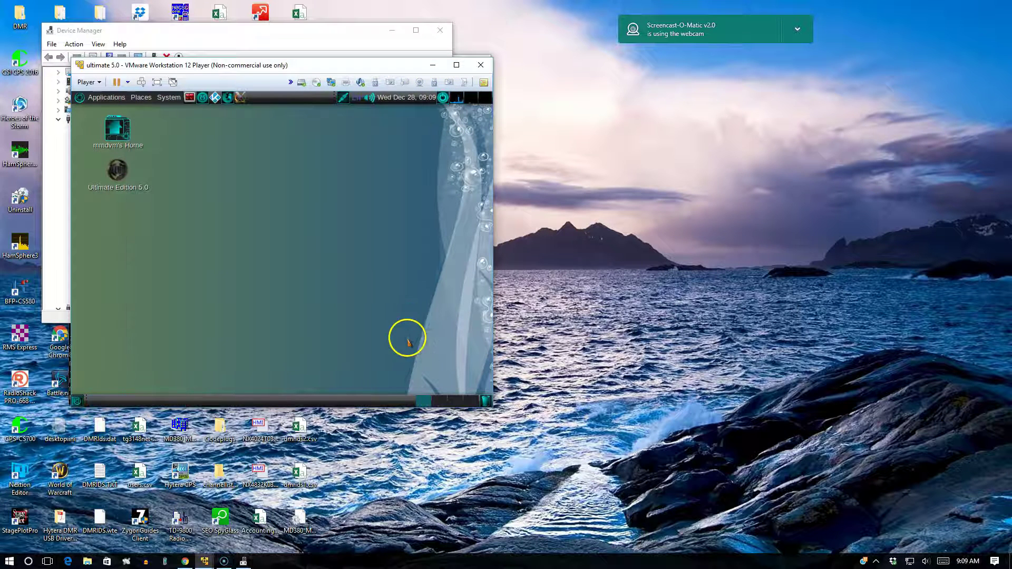
left_click(374, 86)
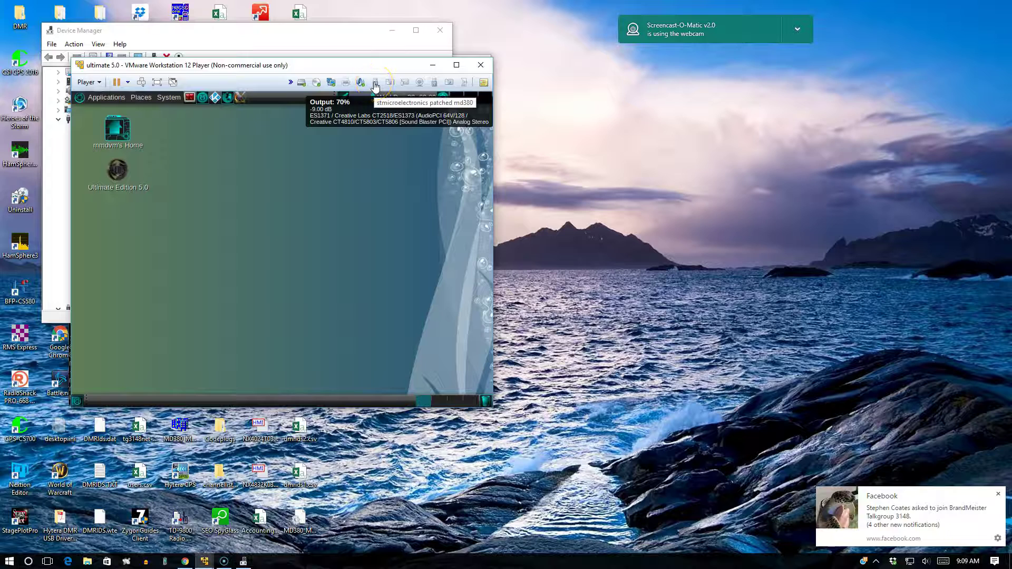
left_click(375, 85)
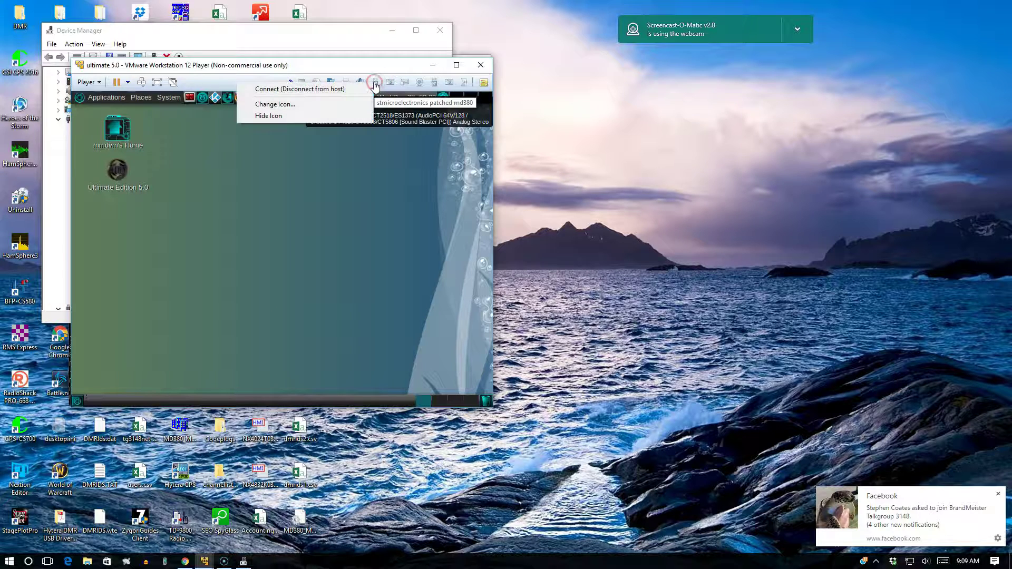
Connect the md380 USB device to ultimate 5.0, confirm, then hand it back to the host.
left_click(268, 89)
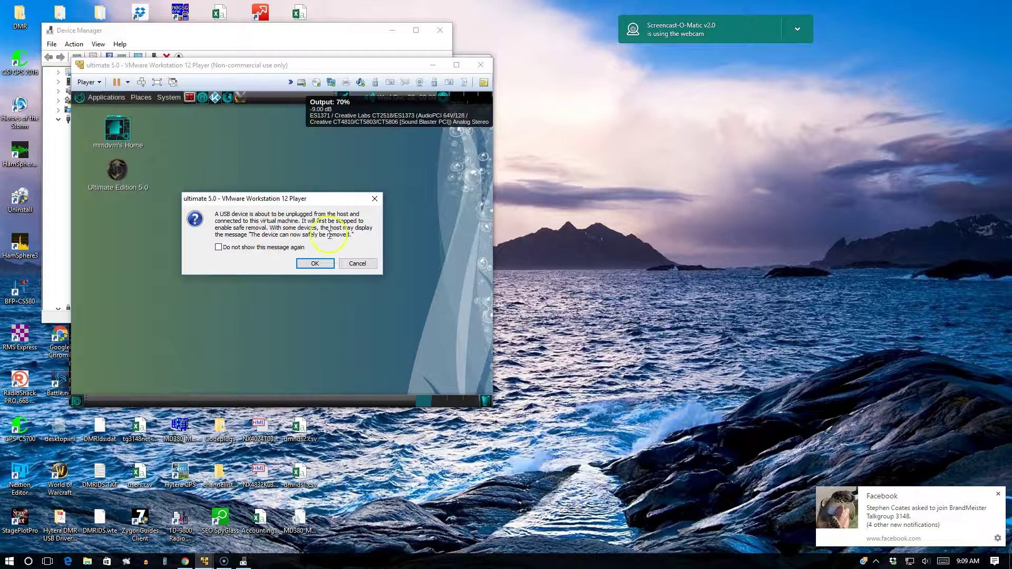
left_click(315, 264)
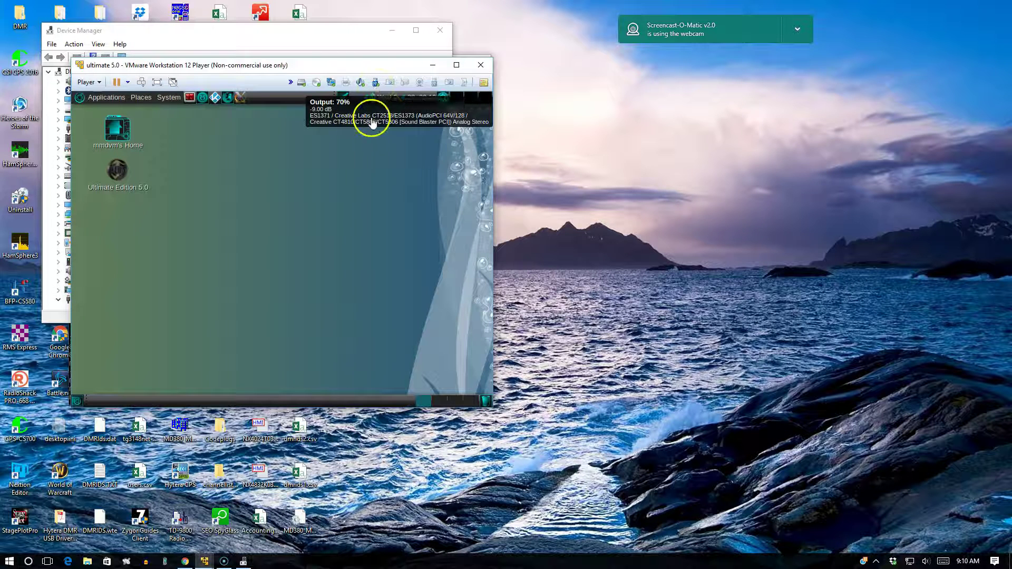
left_click(375, 84)
left_click(364, 89)
Switch to the md380tools machine and connect the STMicroelectronics patched md380 device to it.
left_click(205, 560)
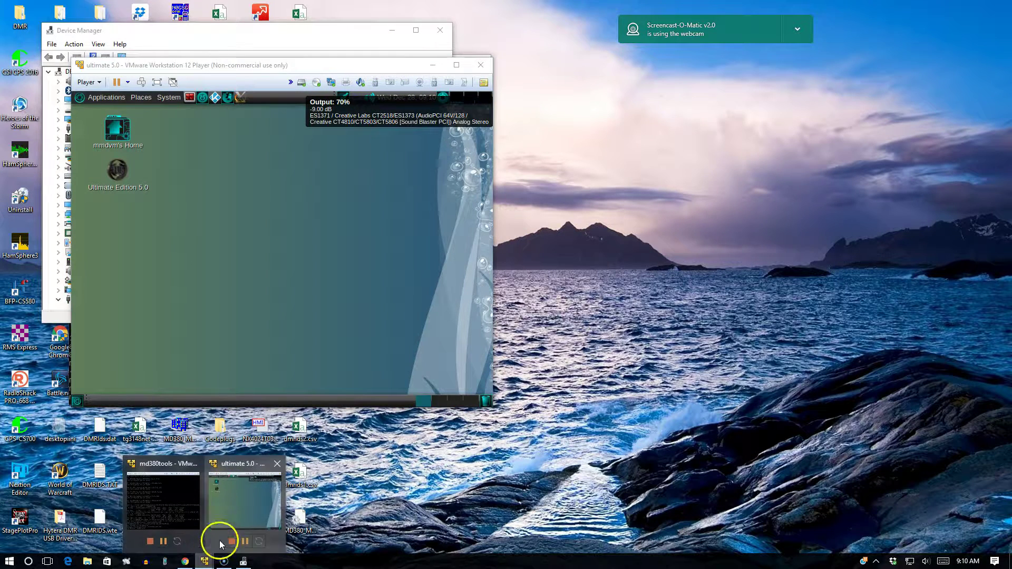
left_click(177, 491)
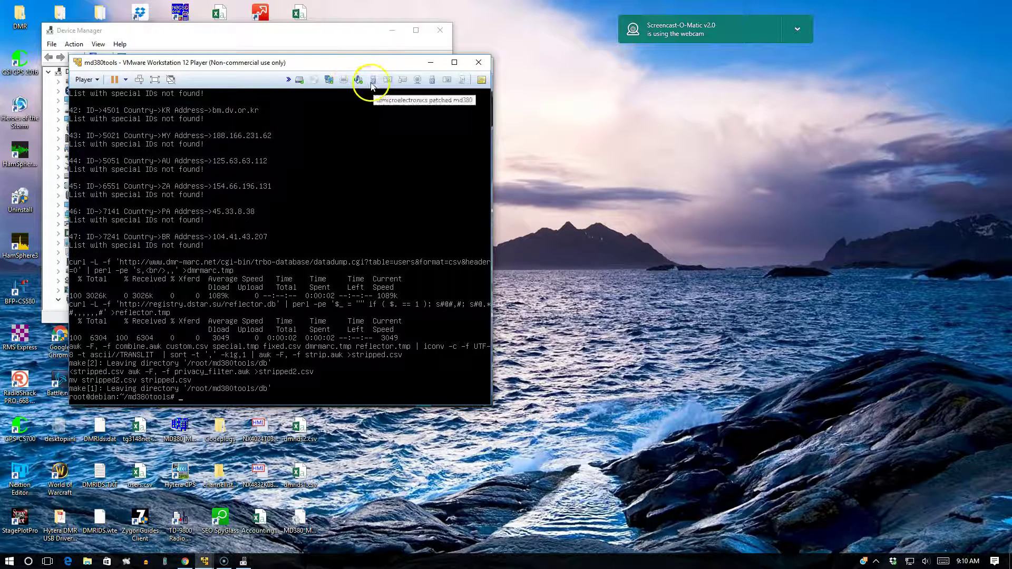
left_click(285, 80)
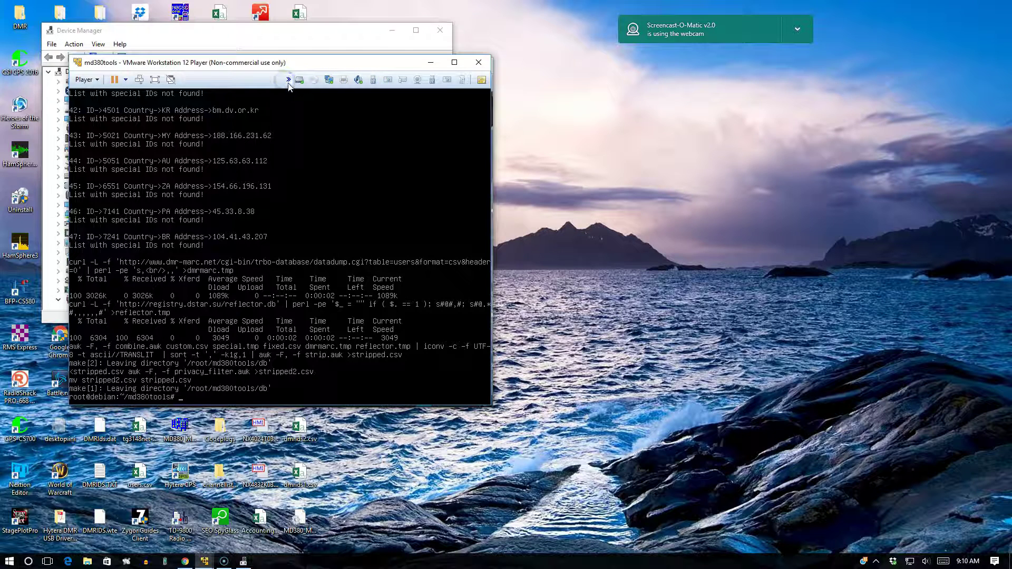
left_click(289, 81)
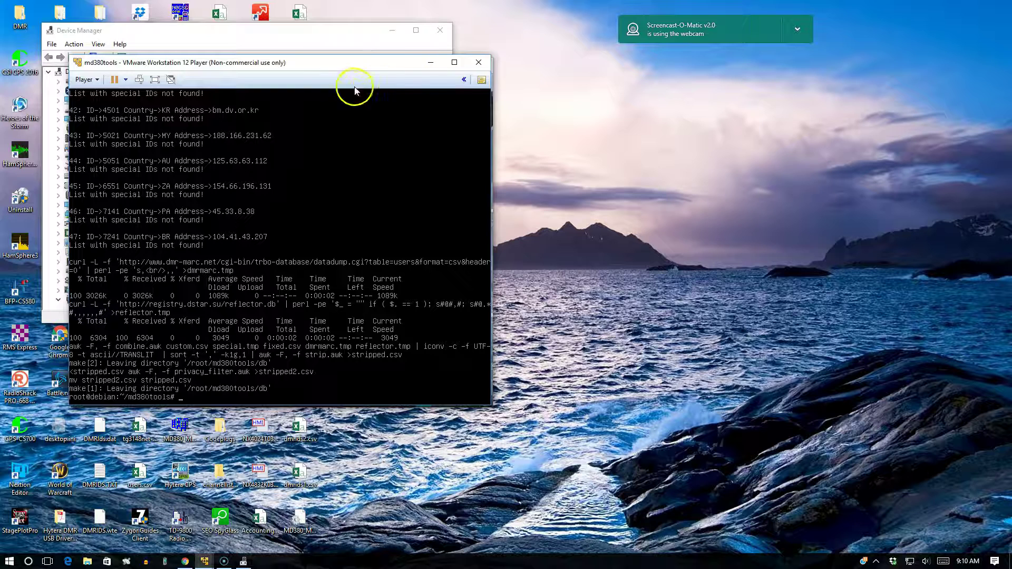
left_click(464, 81)
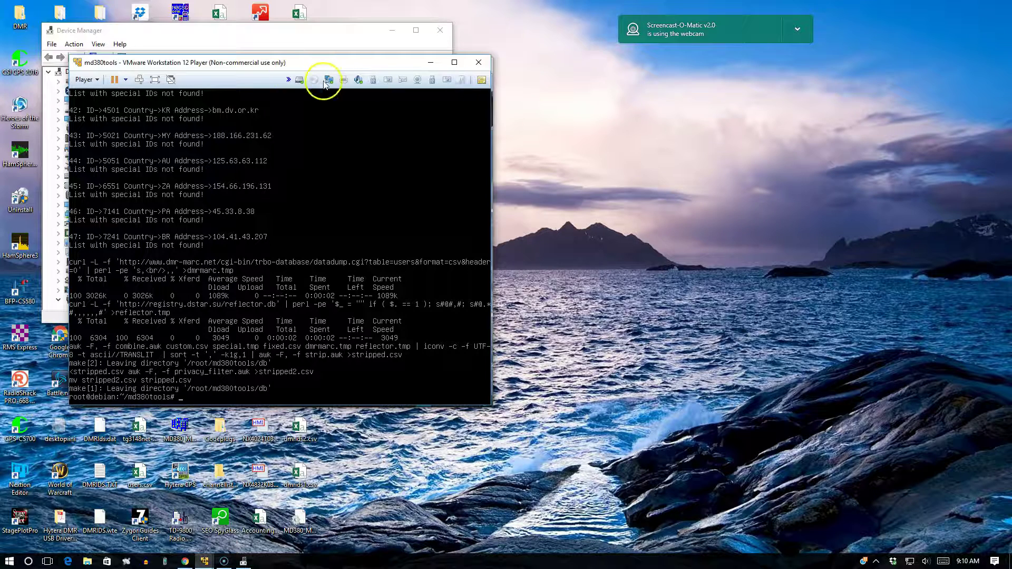
left_click(373, 82)
left_click(359, 90)
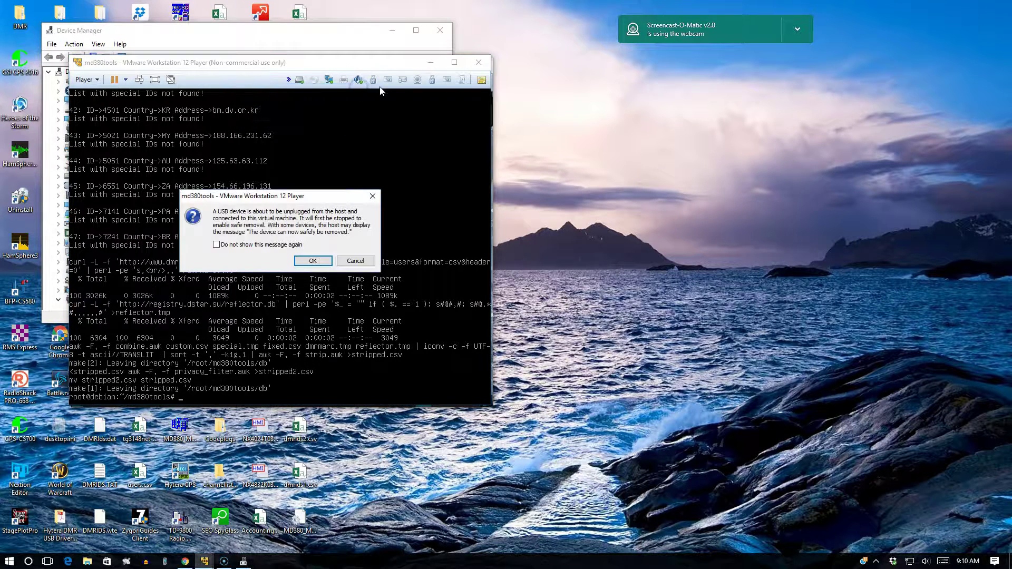
left_click(315, 261)
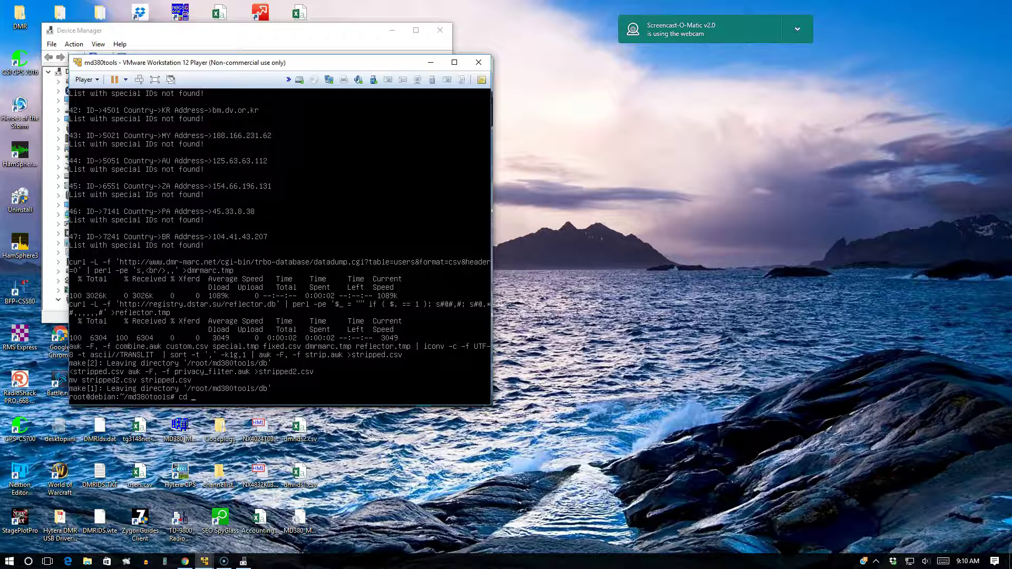
Go up one folder, enter md380-radio/, and run ./md380-update.
type("..")
key("Return")
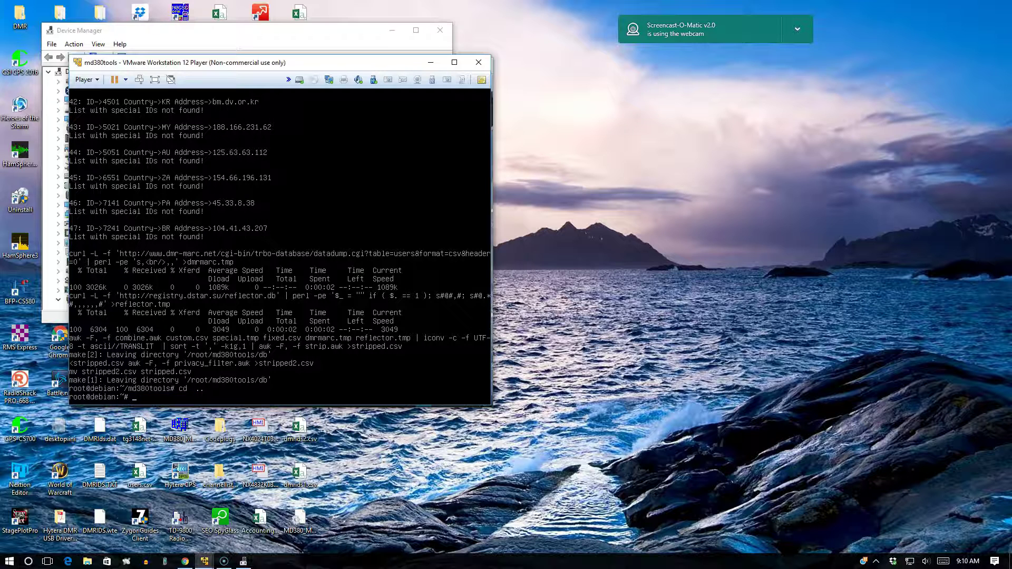
type("cd md380-radio/")
key("Return")
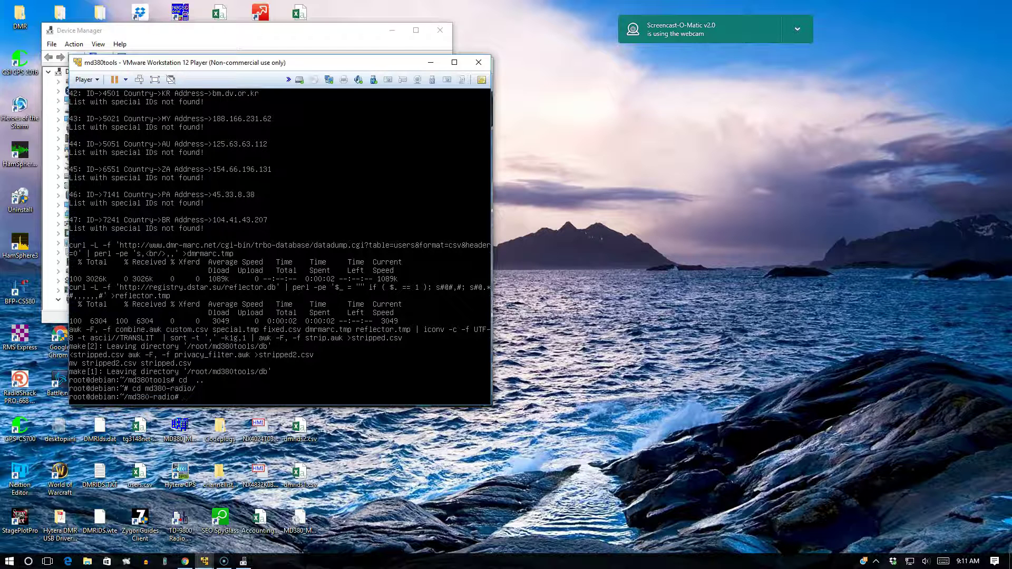
type("./md380-update")
key("Return")
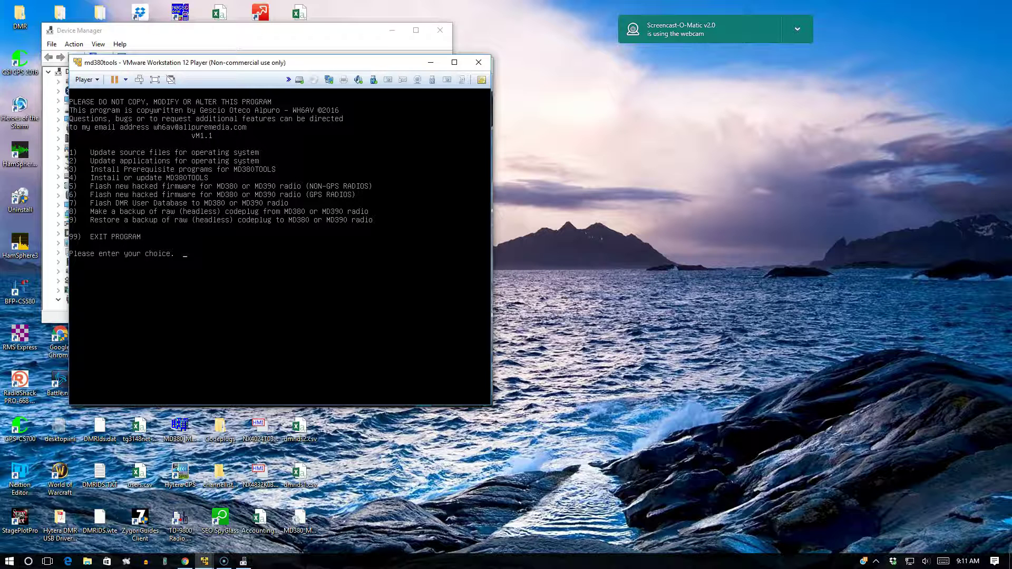
Choose menu option 7 and answer y to flash the DMR user database.
key("Return")
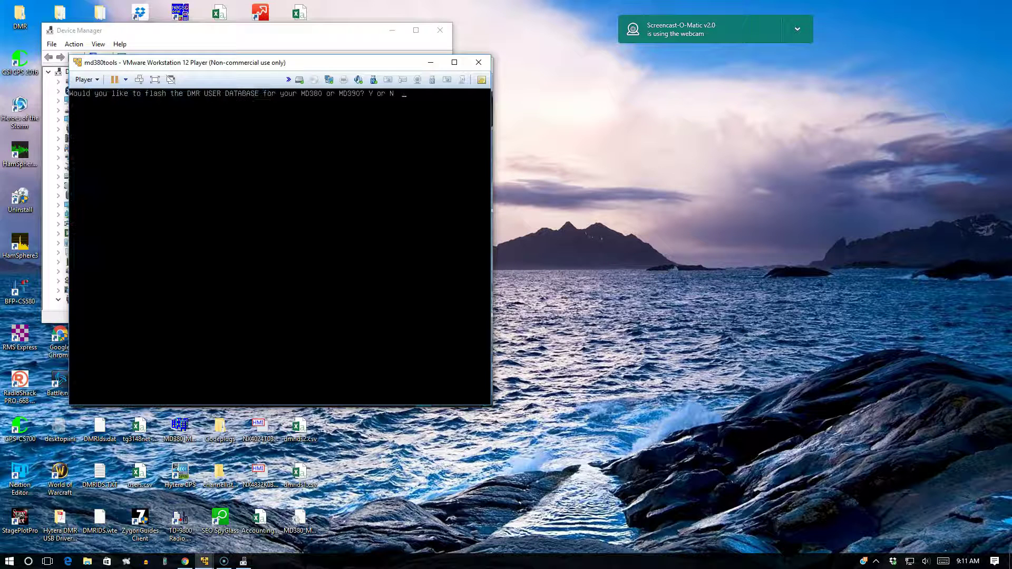
type("y")
key("Return")
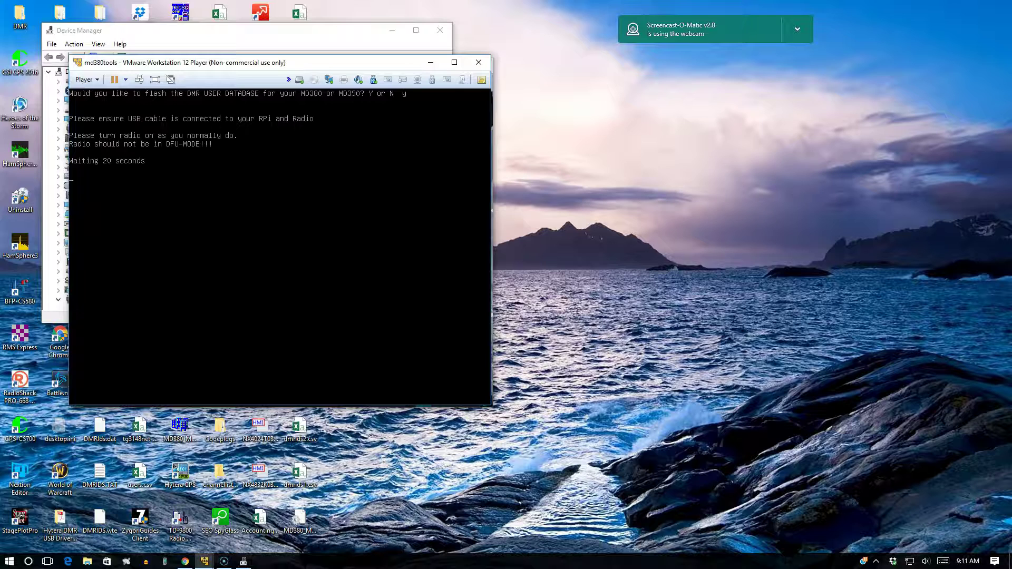